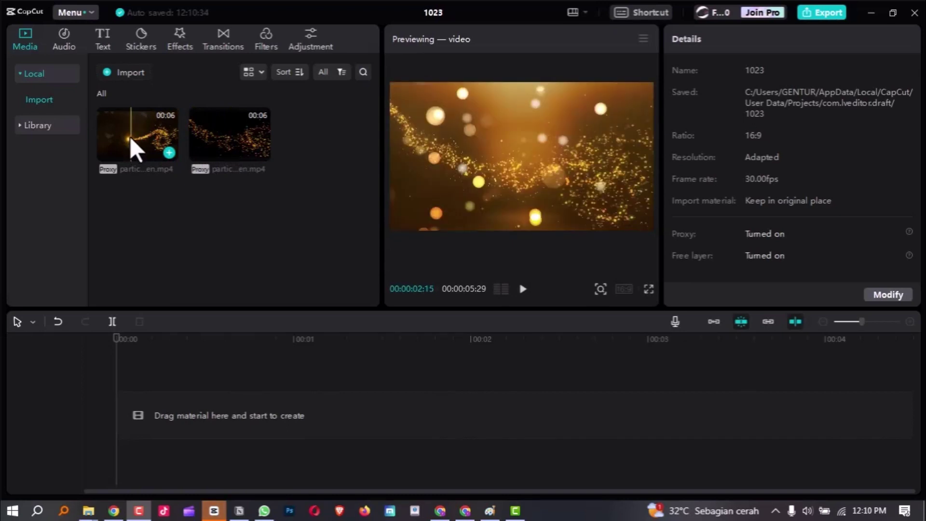
# Add a default text clip at the start of the timeline and extend it to about 6 seconds.
pyautogui.click(103, 42)
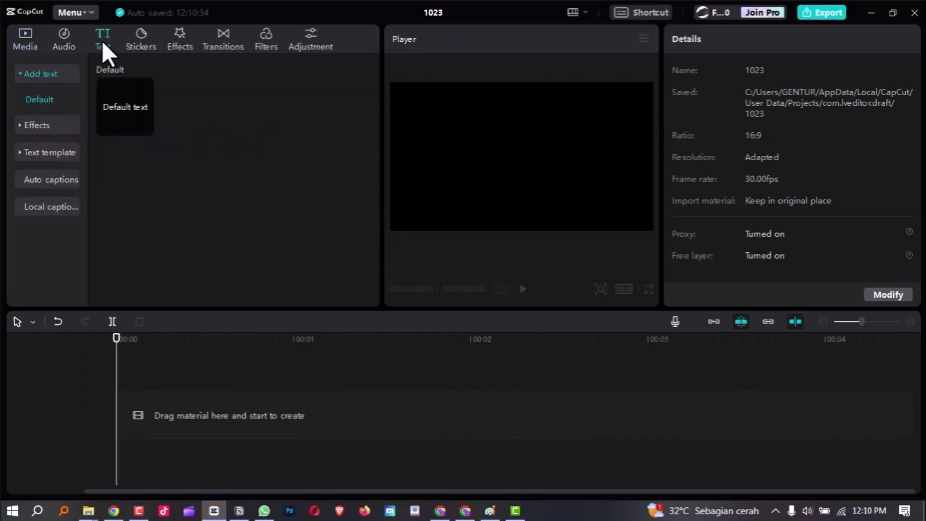
pyautogui.click(145, 127)
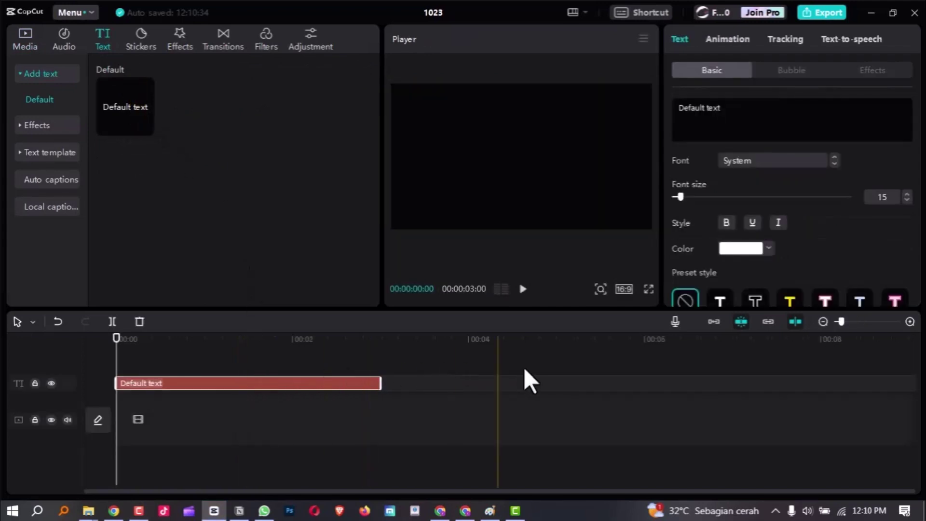
pyautogui.click(305, 336)
pyautogui.scroll(-2, 366, 386)
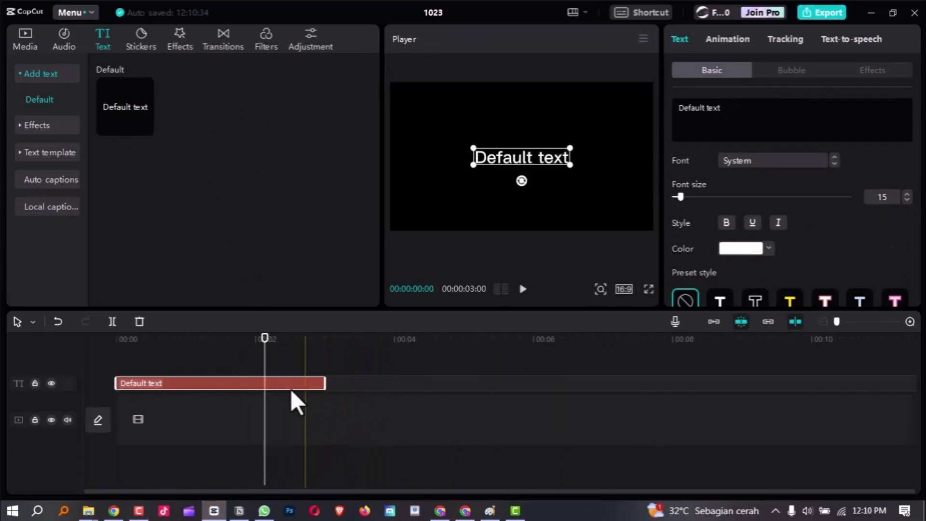
pyautogui.moveTo(321, 383); pyautogui.dragTo(535, 382)
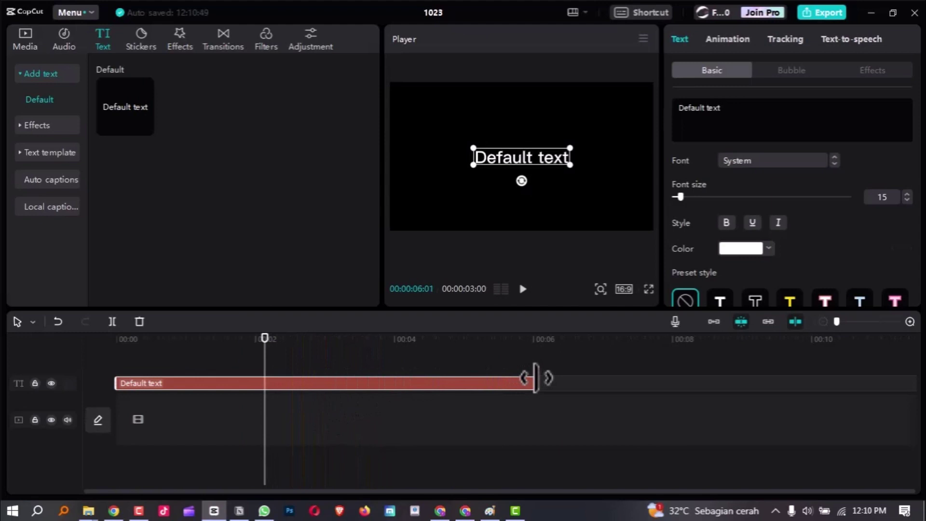
pyautogui.click(535, 339)
pyautogui.scroll(2, 635, 392)
pyautogui.scroll(-1, 662, 393)
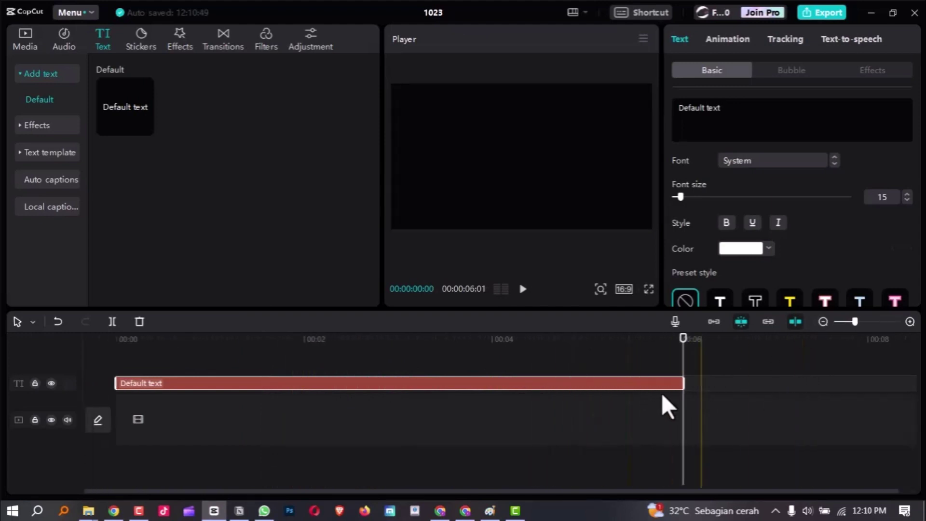
# Replace the default wording of the text clip with CINEMATIC.
pyautogui.click(154, 341)
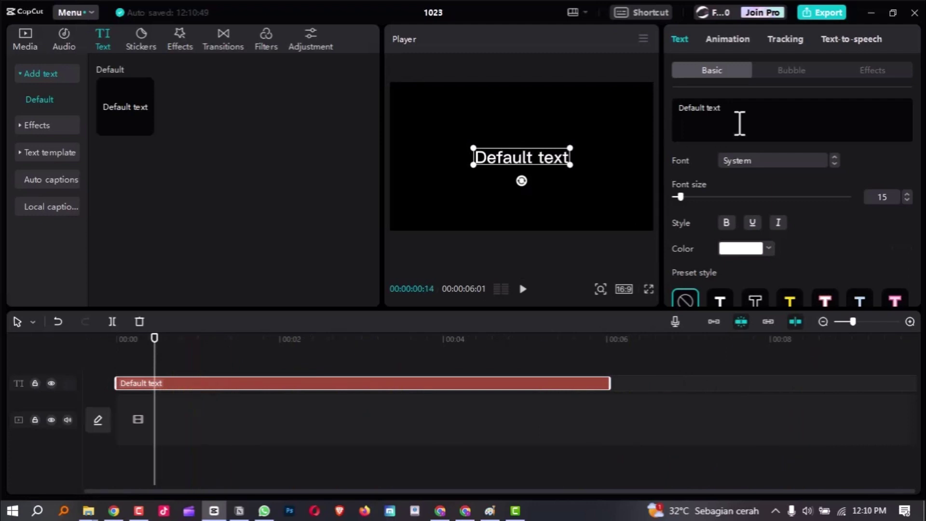
pyautogui.moveTo(750, 114); pyautogui.dragTo(667, 105)
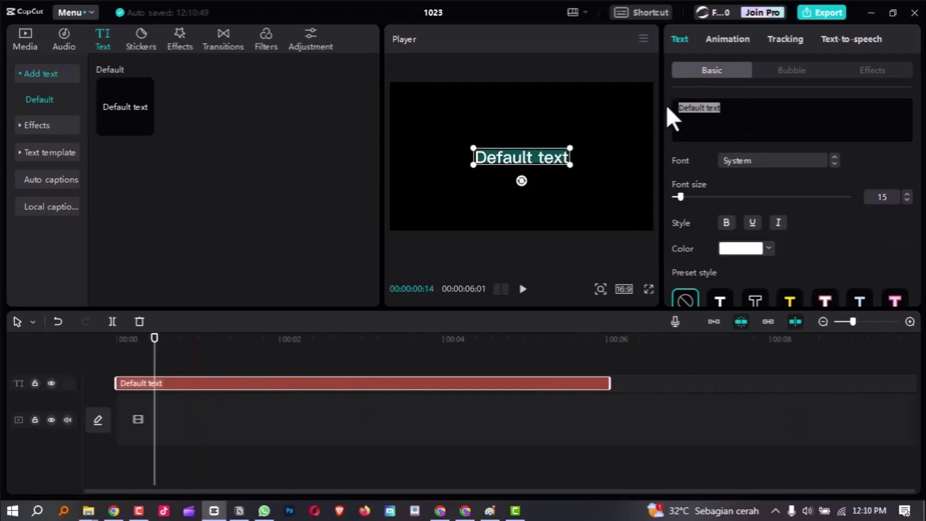
pyautogui.write('CI')
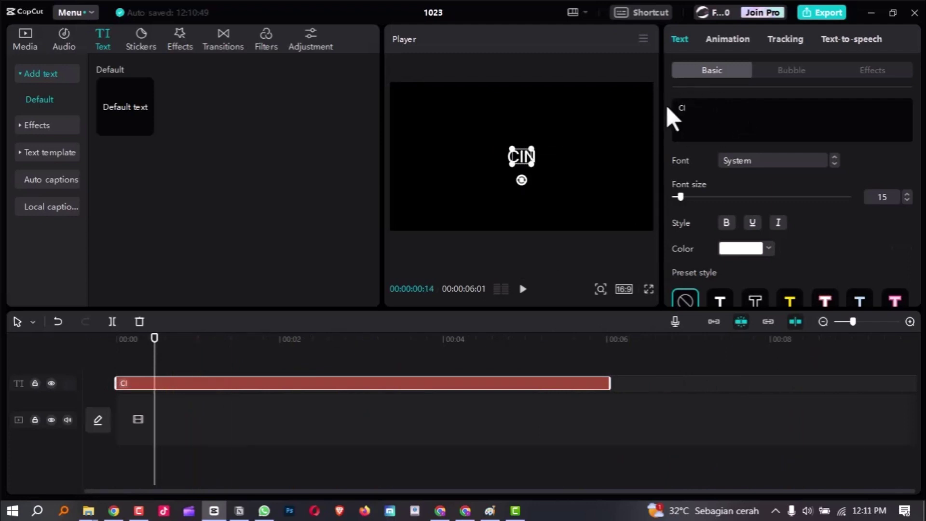
pyautogui.write('NEMATIC')
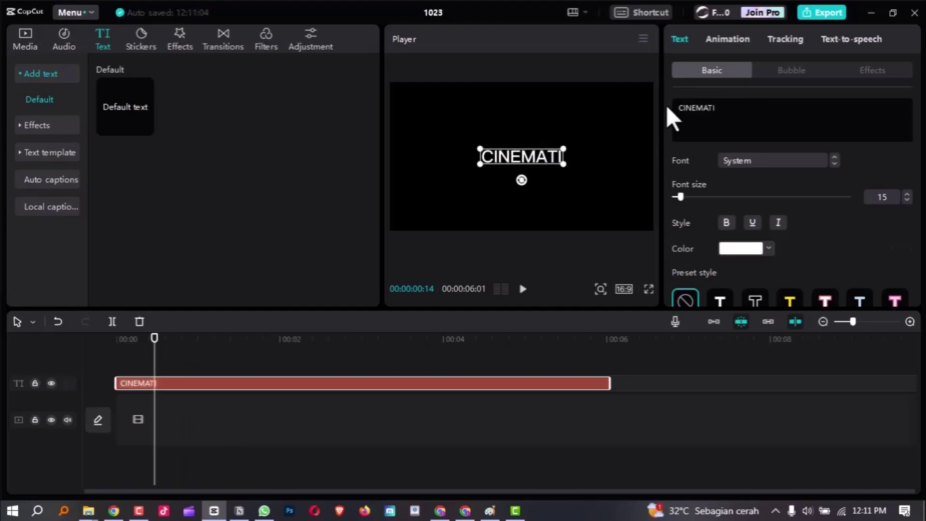
# Set the CINEMATIC title's font to Montserrat and its font size to 22.
pyautogui.click(757, 161)
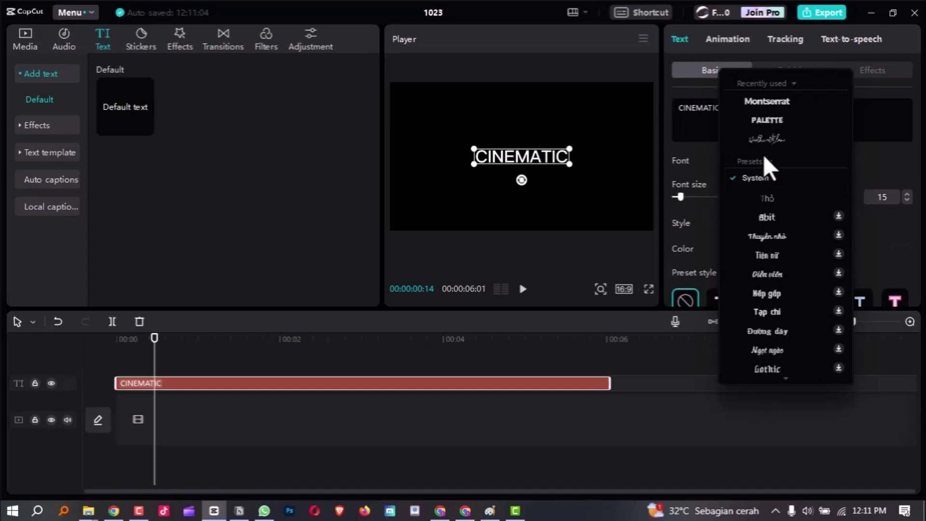
pyautogui.click(786, 103)
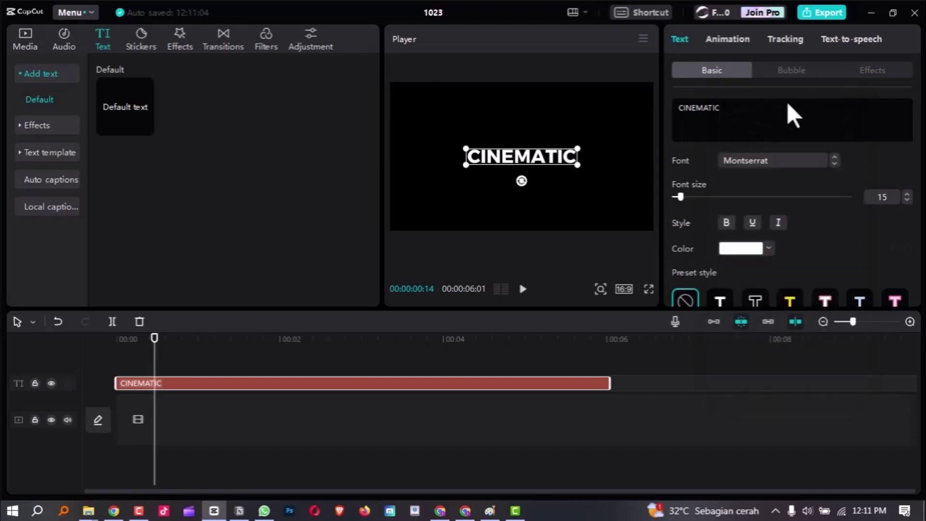
pyautogui.click(780, 159)
pyautogui.scroll(-6, 777, 183)
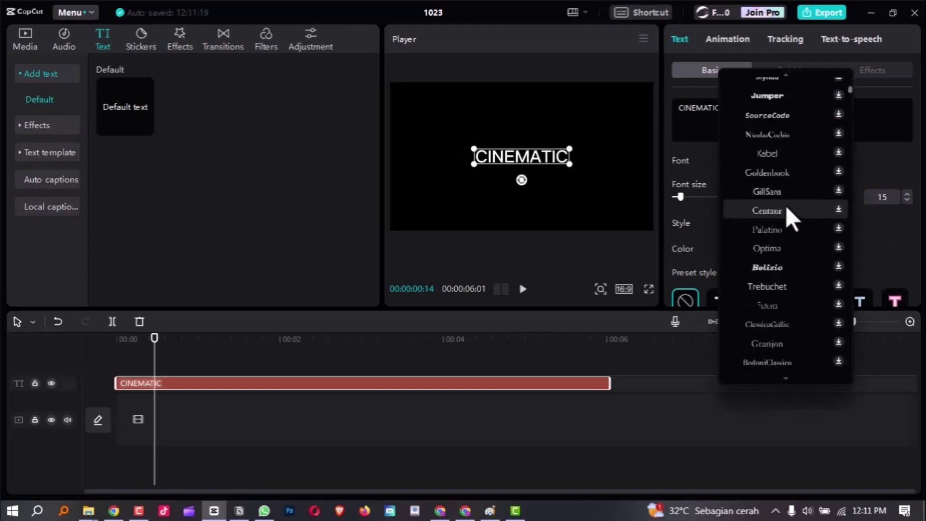
pyautogui.scroll(10, 791, 203)
pyautogui.click(876, 166)
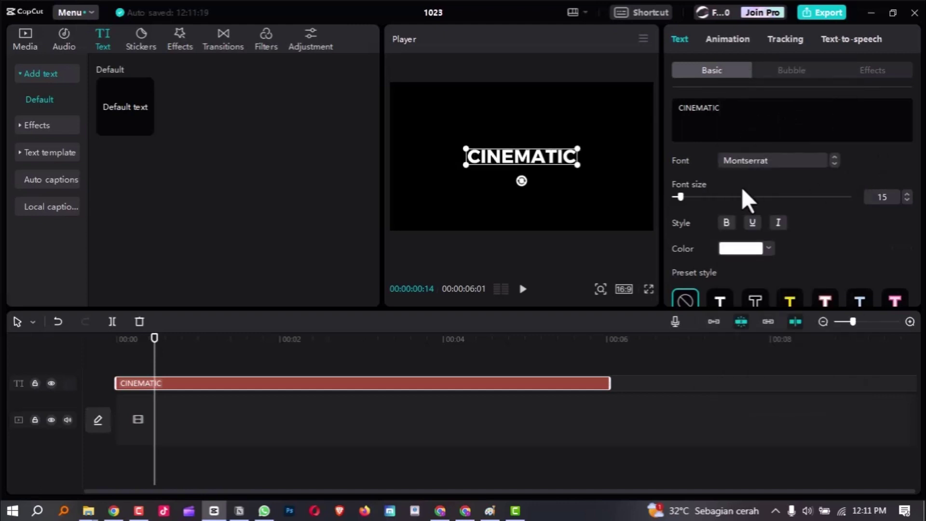
pyautogui.moveTo(682, 195); pyautogui.dragTo(686, 195)
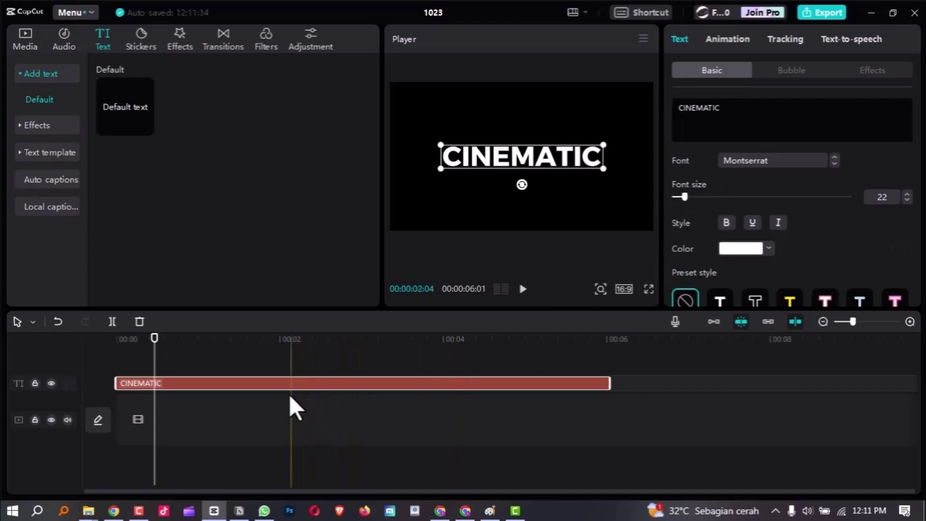
# Convert the CINEMATIC text into a compound clip and move it down onto the main track.
pyautogui.click(207, 357)
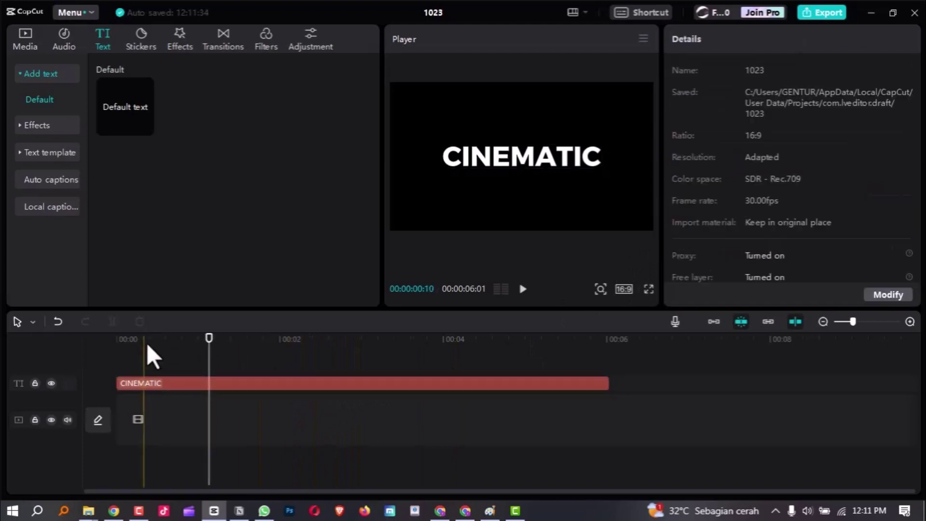
pyautogui.moveTo(147, 343); pyautogui.dragTo(165, 338)
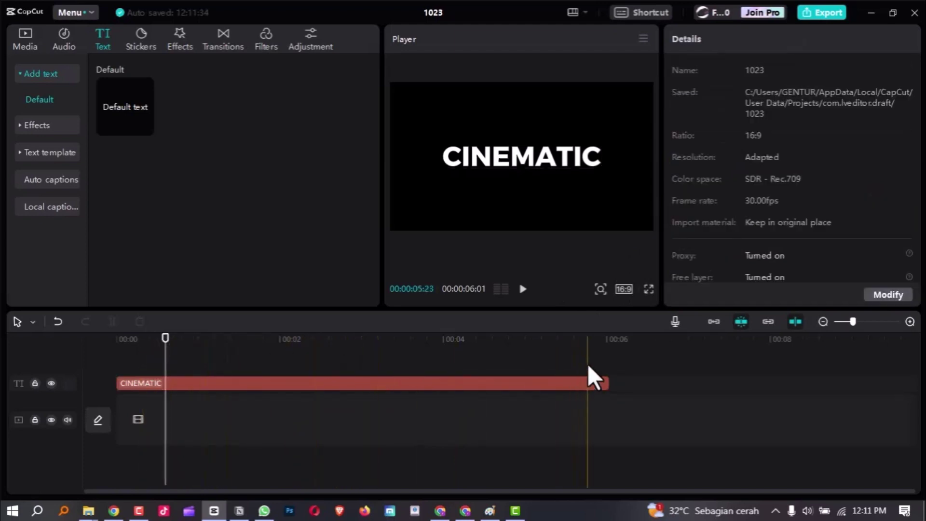
pyautogui.rightClick(427, 383)
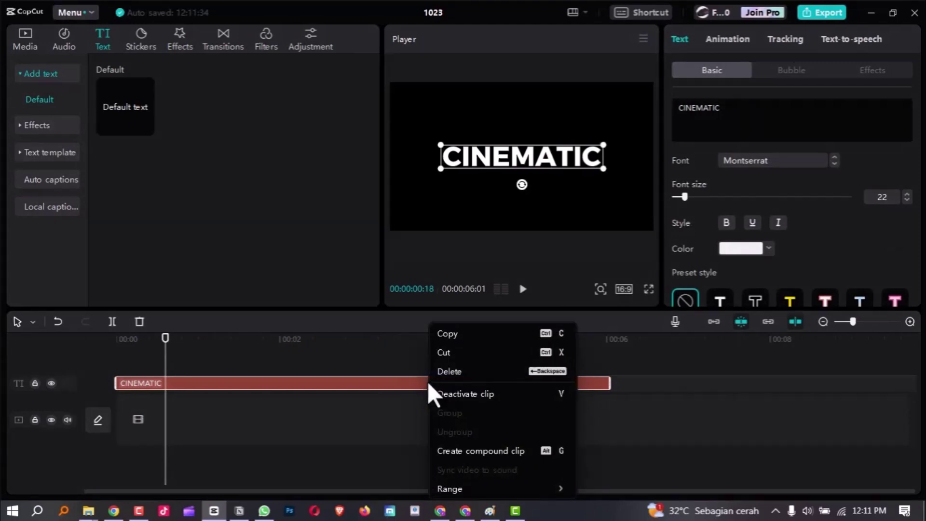
pyautogui.click(475, 452)
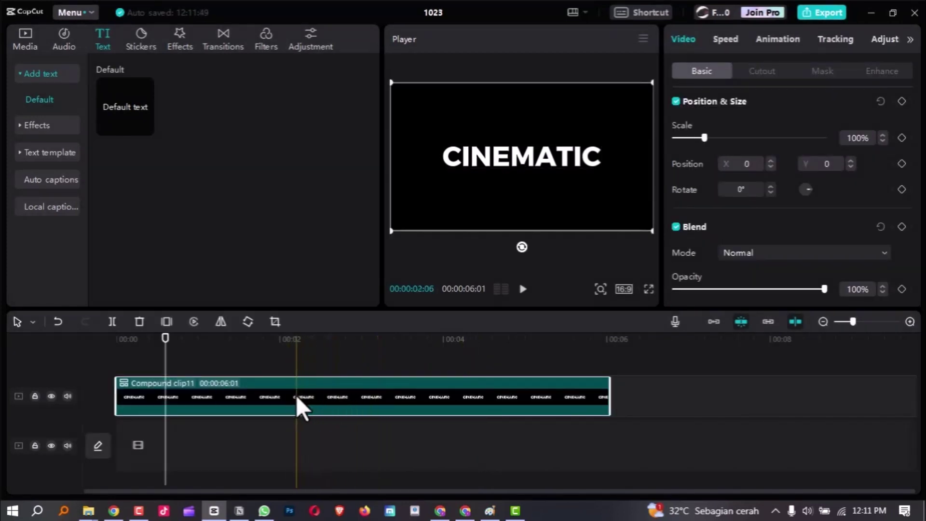
pyautogui.moveTo(296, 397); pyautogui.dragTo(295, 446)
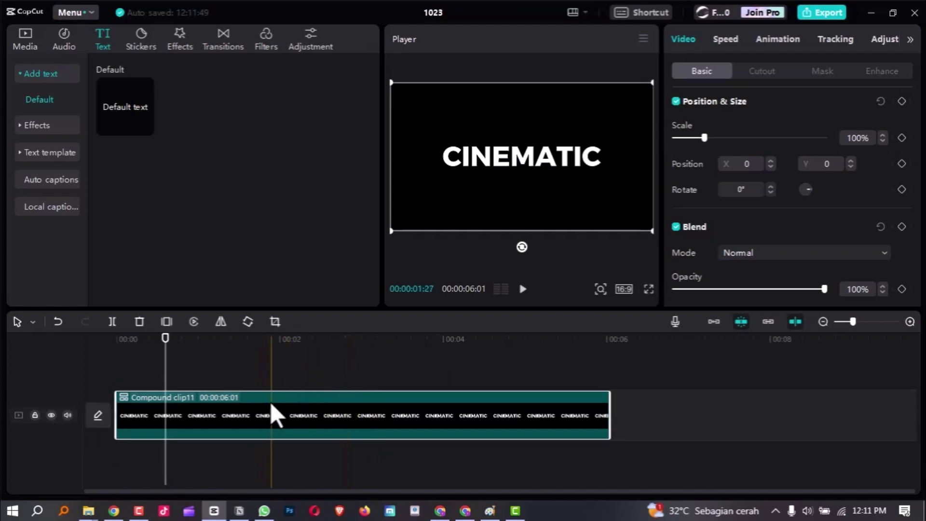
pyautogui.scroll(-2, 272, 401)
pyautogui.scroll(3, 274, 403)
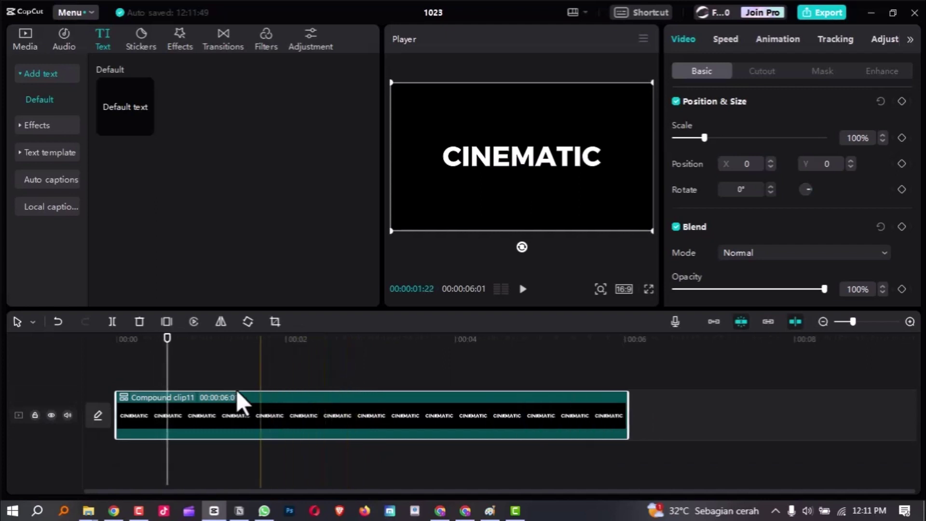
# Place particle darken.mp4 above the compound clip from 00:00, match the compound clip's length to it, and play the start.
pyautogui.click(23, 33)
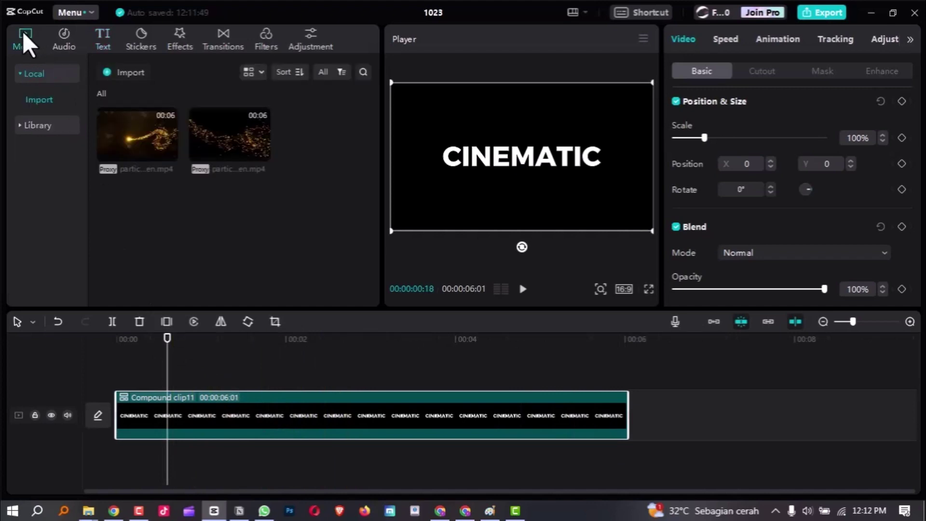
pyautogui.click(231, 135)
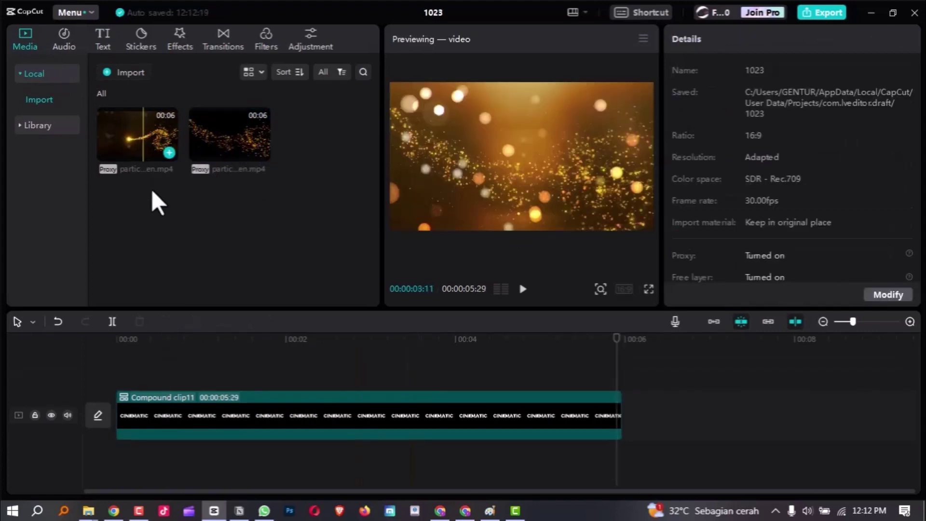
pyautogui.moveTo(152, 189); pyautogui.dragTo(126, 384)
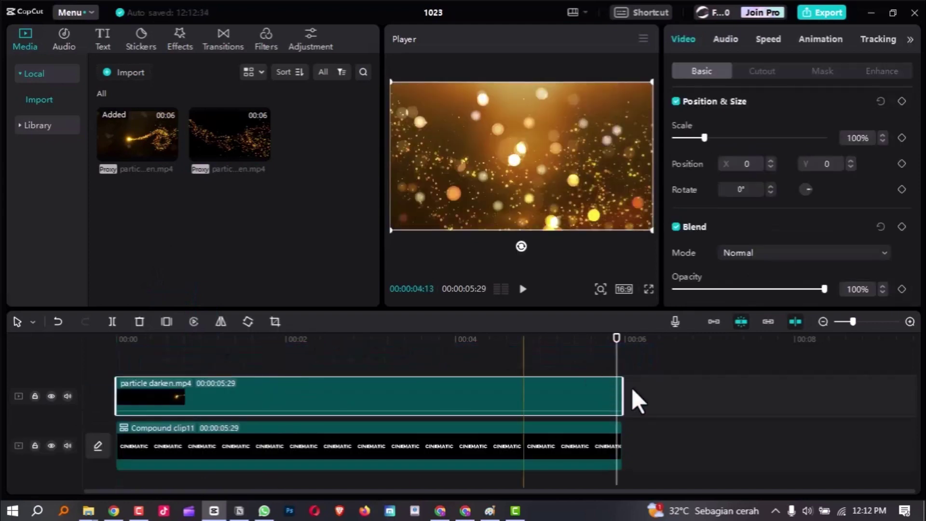
pyautogui.click(622, 429)
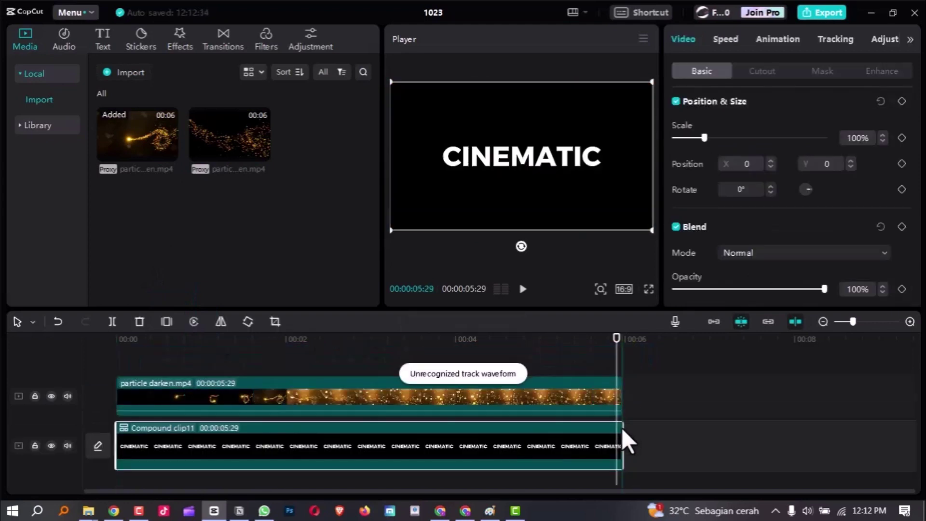
pyautogui.click(123, 368)
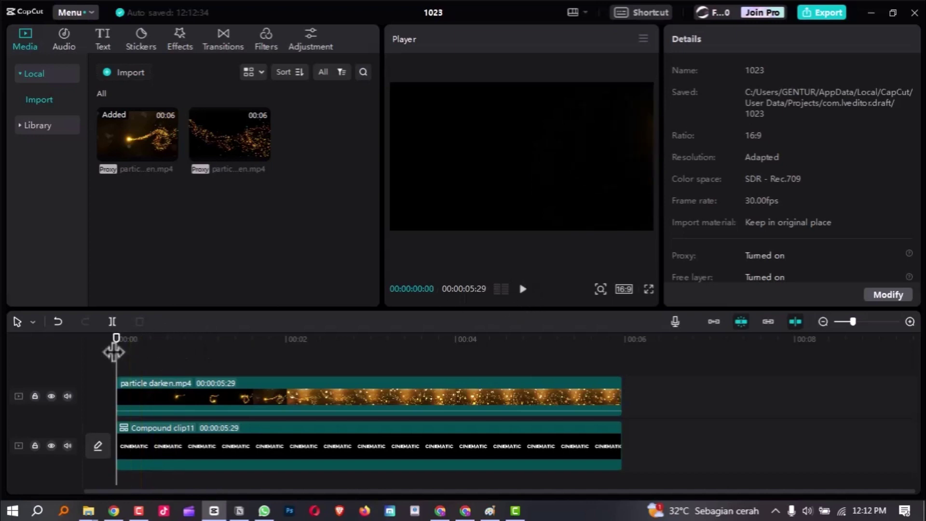
pyautogui.press('space')
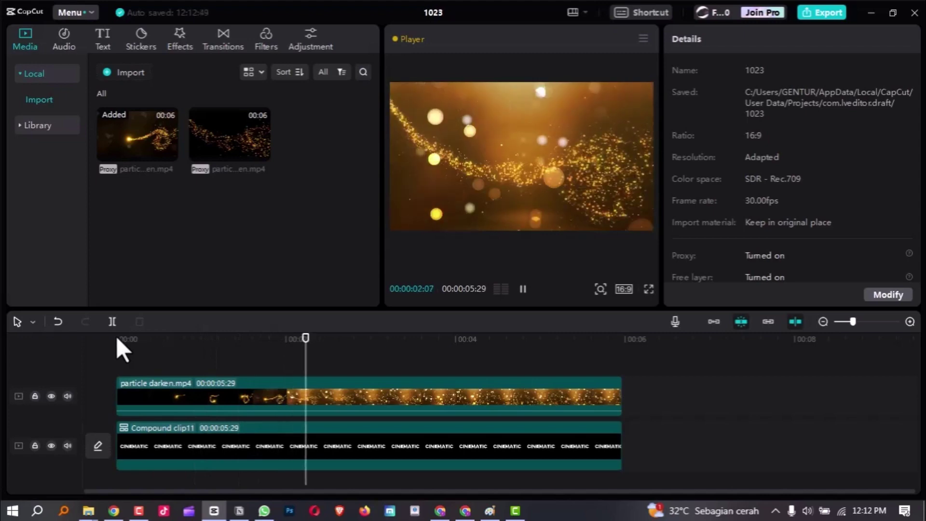
pyautogui.press('space')
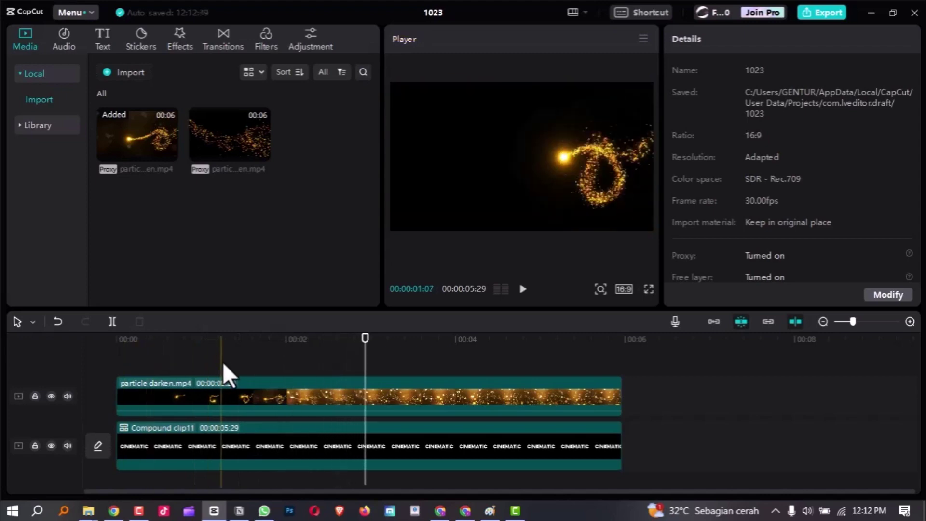
# Set the blend mode of particle darken.mp4 to Darken and play the title from the beginning.
pyautogui.click(356, 388)
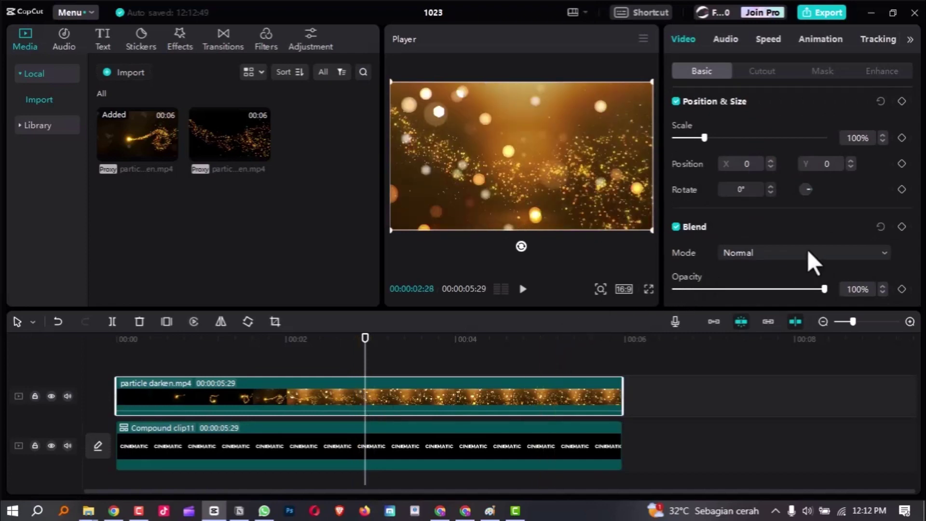
pyautogui.click(783, 256)
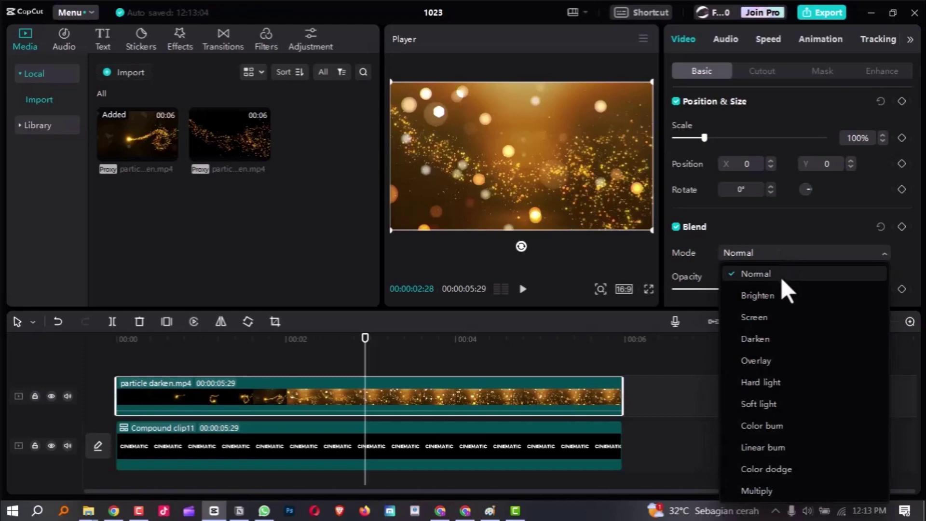
pyautogui.click(761, 339)
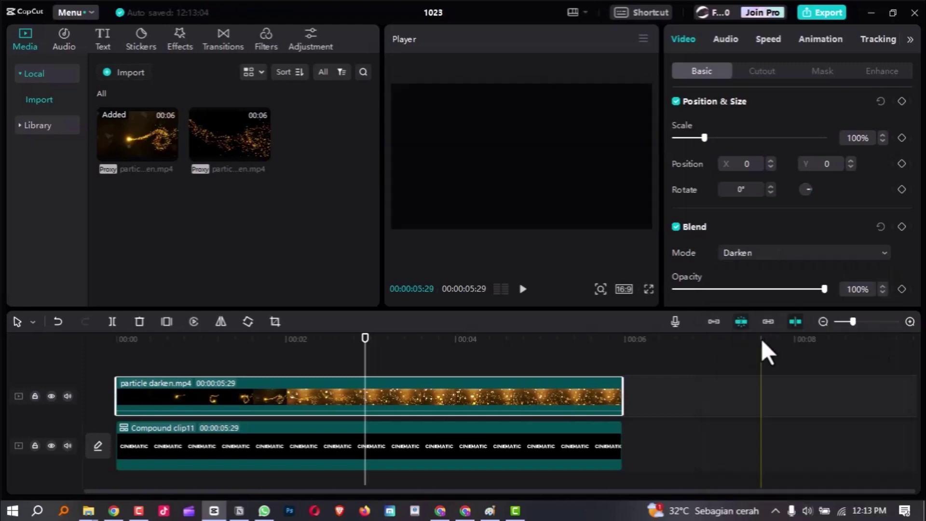
pyautogui.click(260, 340)
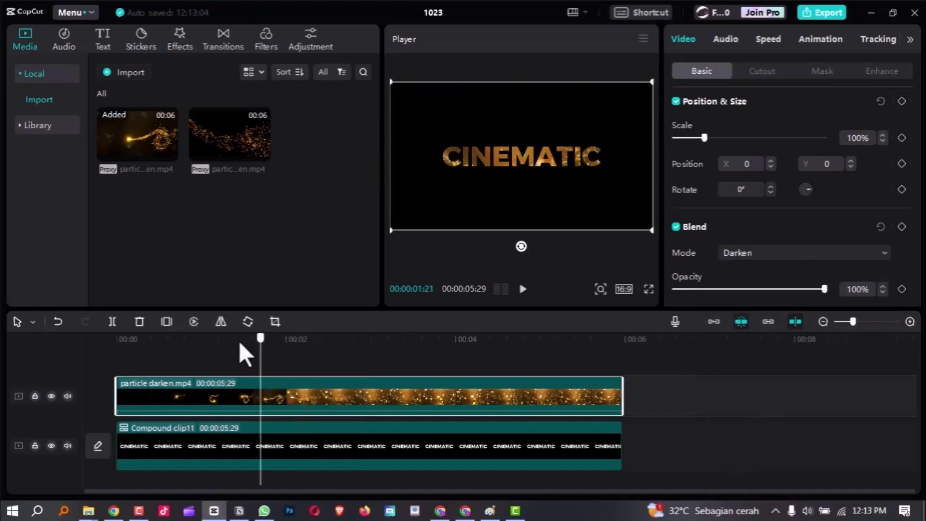
pyautogui.click(116, 344)
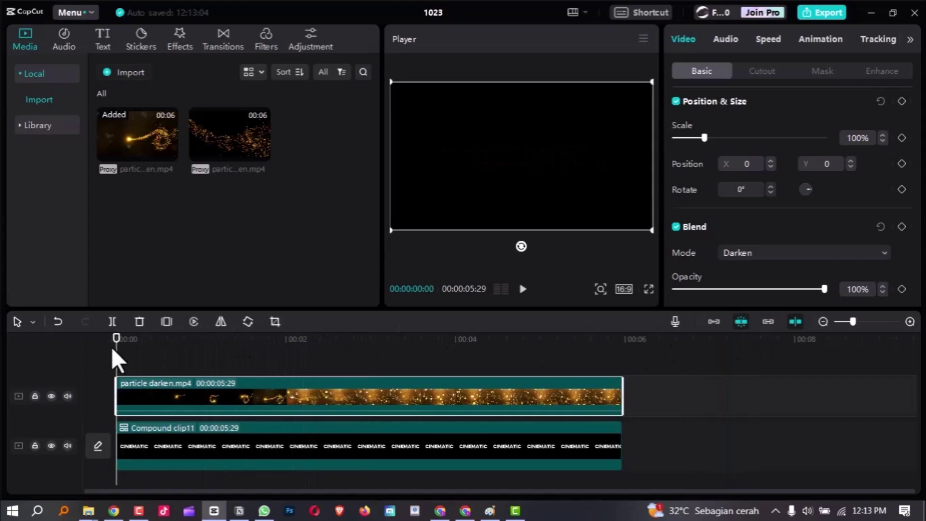
pyautogui.press('space')
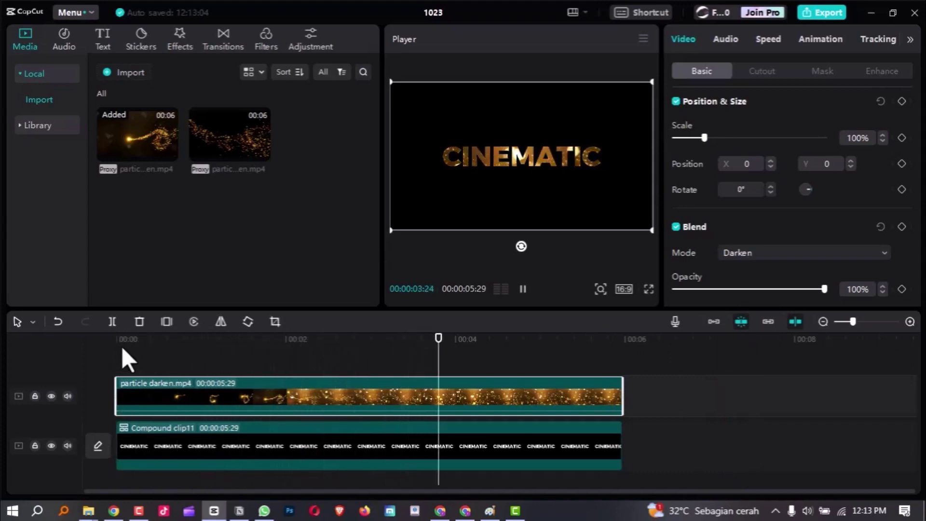
pyautogui.press('space')
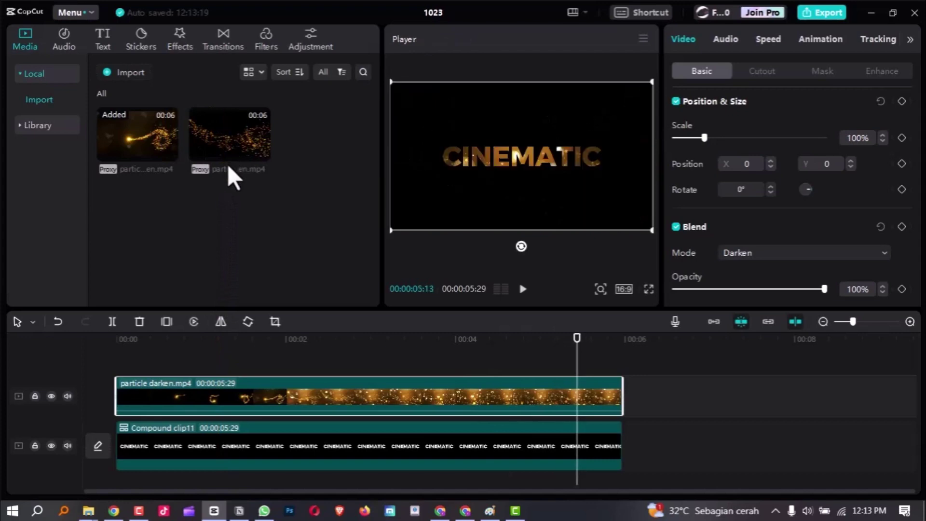
# Place particle screen.mp4 on a new track above particle darken.mp4, starting at 00:00.
pyautogui.moveTo(233, 137); pyautogui.dragTo(135, 368)
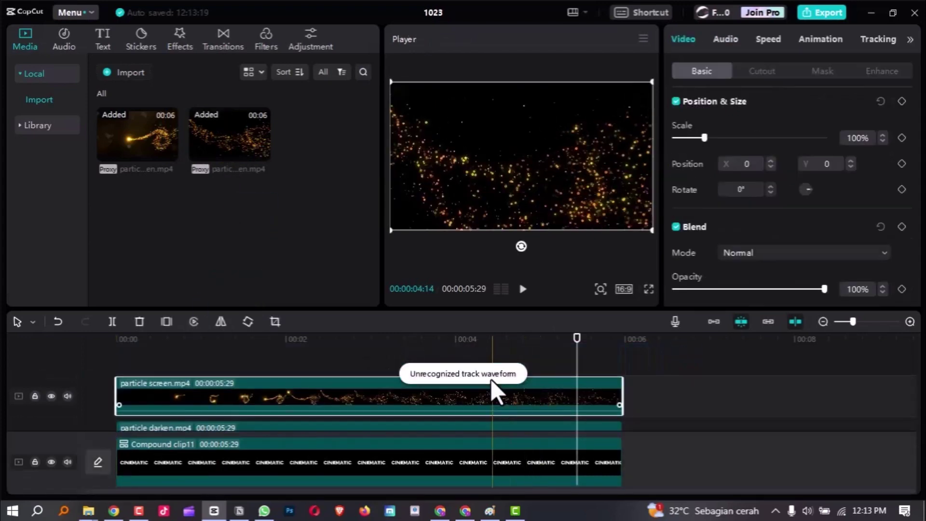
# Set the blend mode of particle screen.mp4 to Screen, with the playhead back at 00:00.
pyautogui.moveTo(577, 337); pyautogui.dragTo(91, 366)
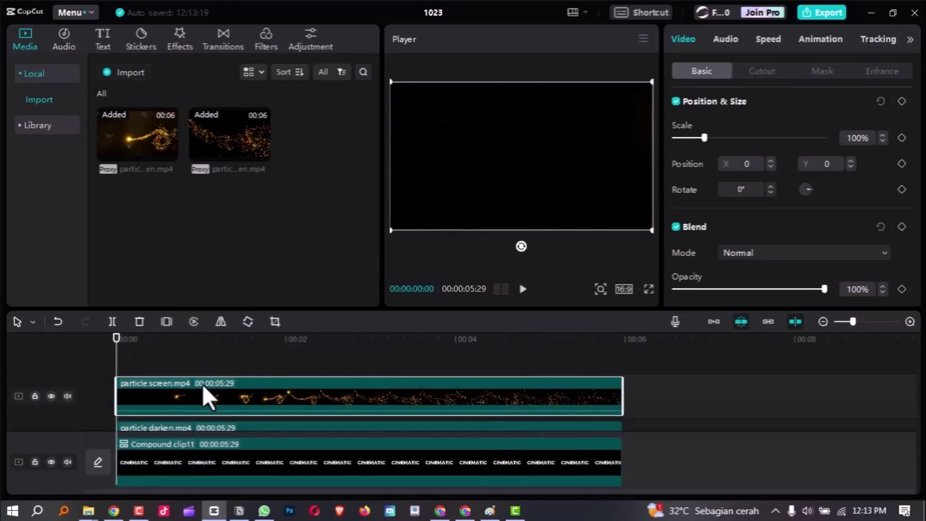
pyautogui.scroll(-3, 424, 389)
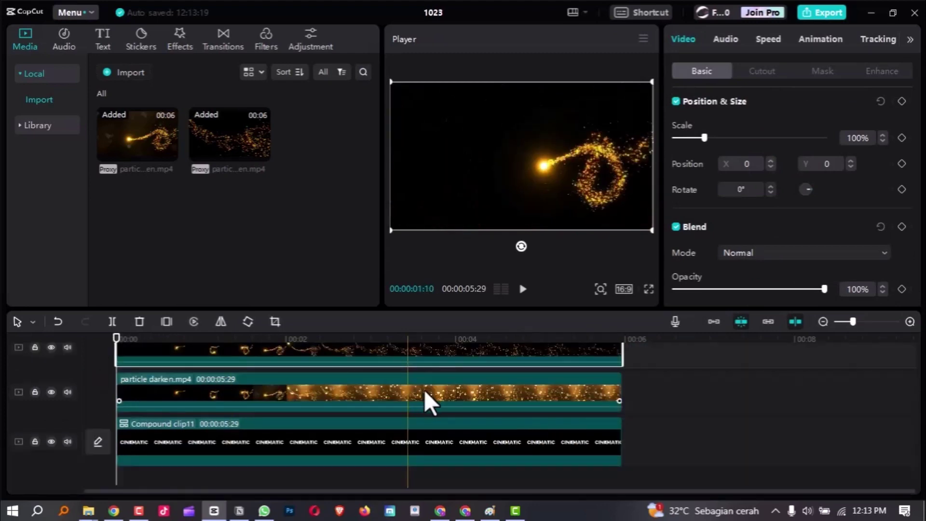
pyautogui.scroll(1, 453, 379)
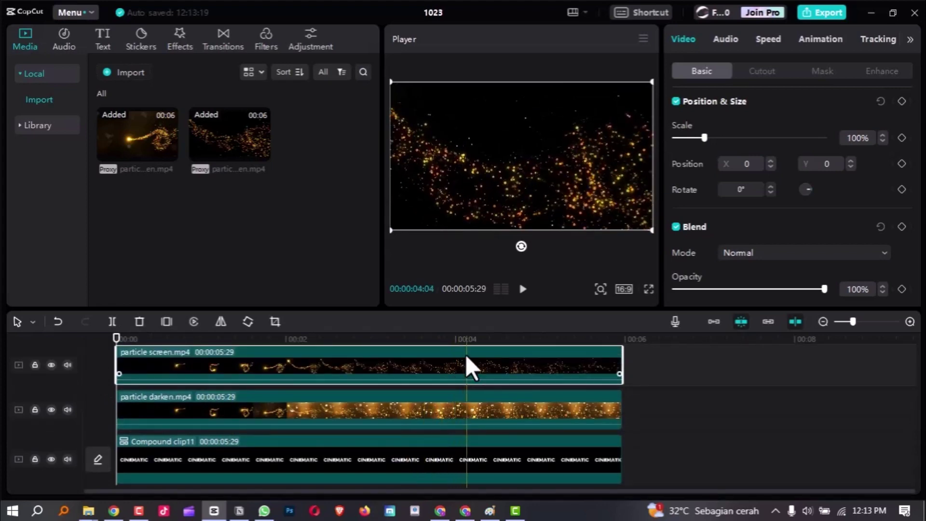
pyautogui.click(796, 250)
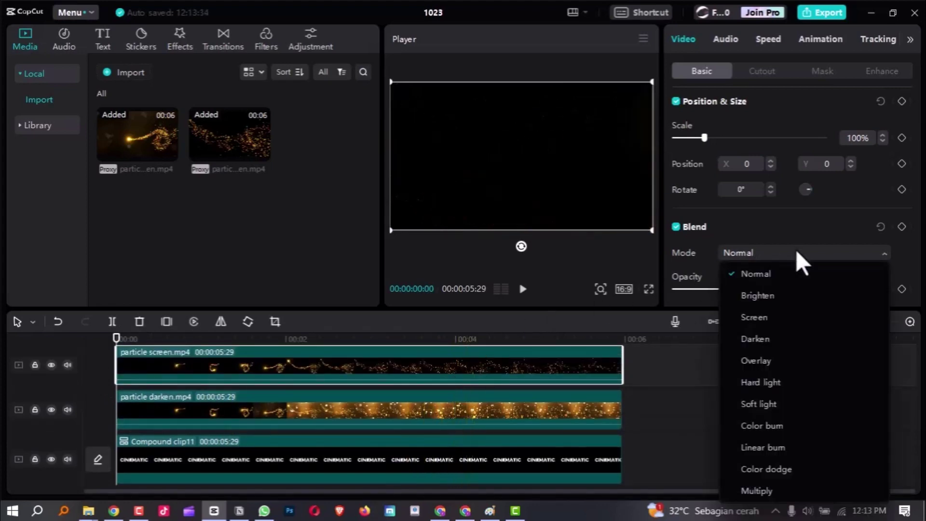
pyautogui.click(770, 316)
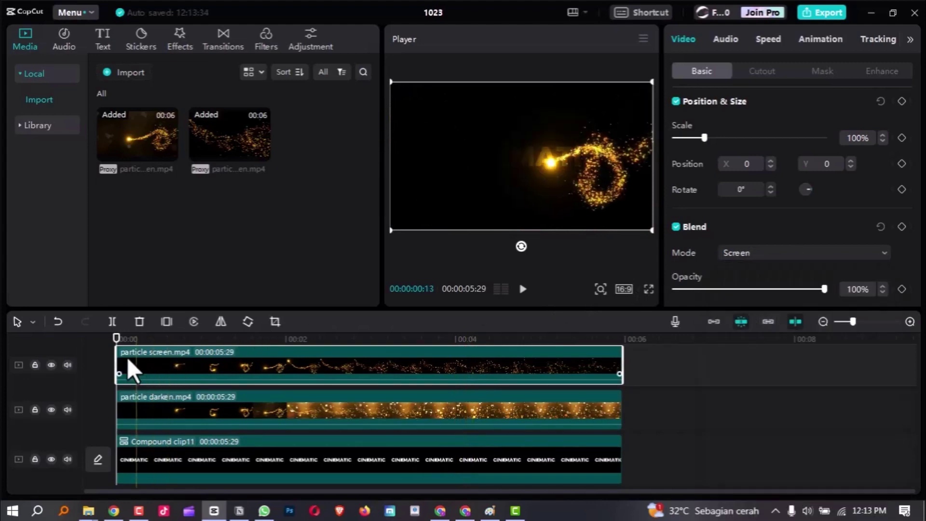
# Play the blended CINEMATIC title from the beginning, first in the player and again in full screen, and exit full screen.
pyautogui.scroll(2, 126, 357)
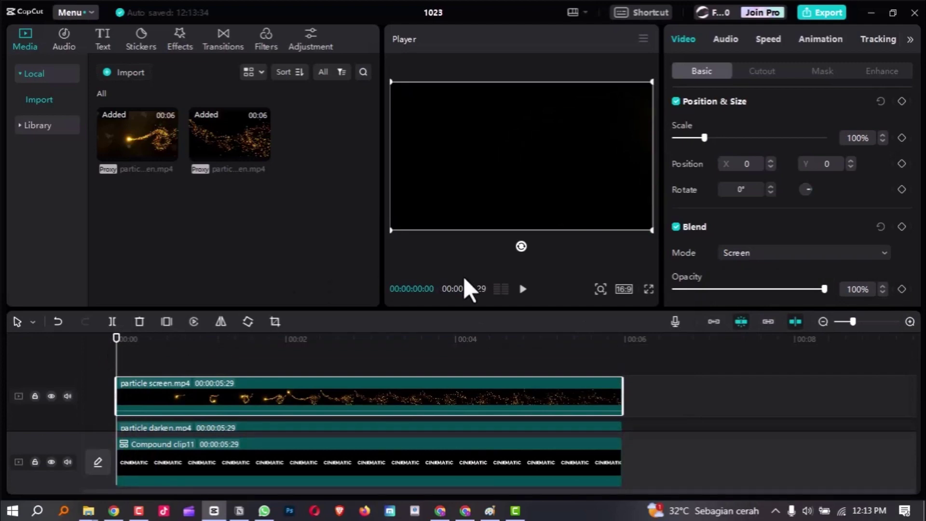
pyautogui.click(523, 289)
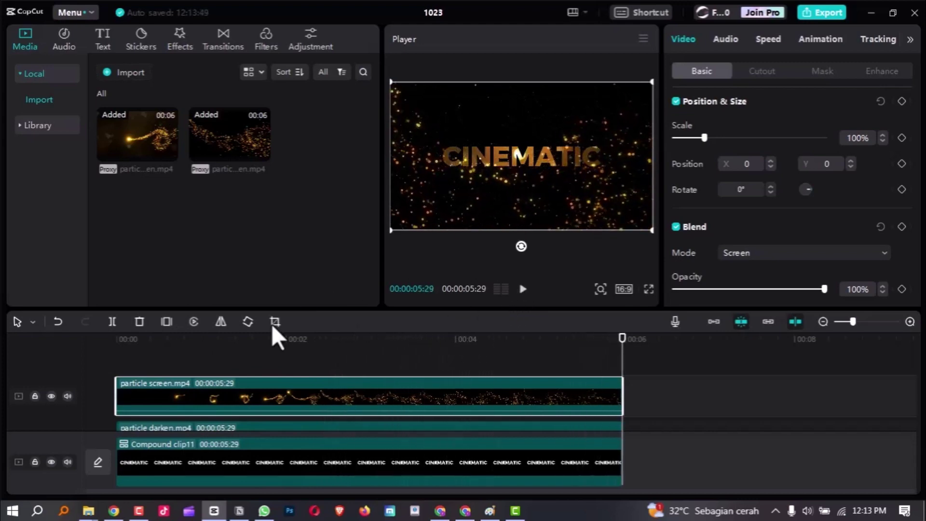
pyautogui.click(100, 341)
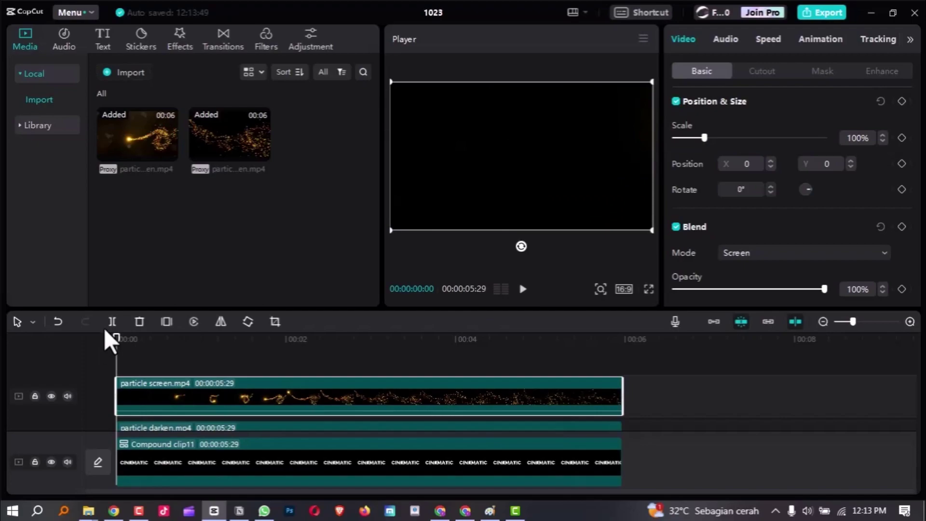
pyautogui.hotkey('ctrl', 'shift', 'f')
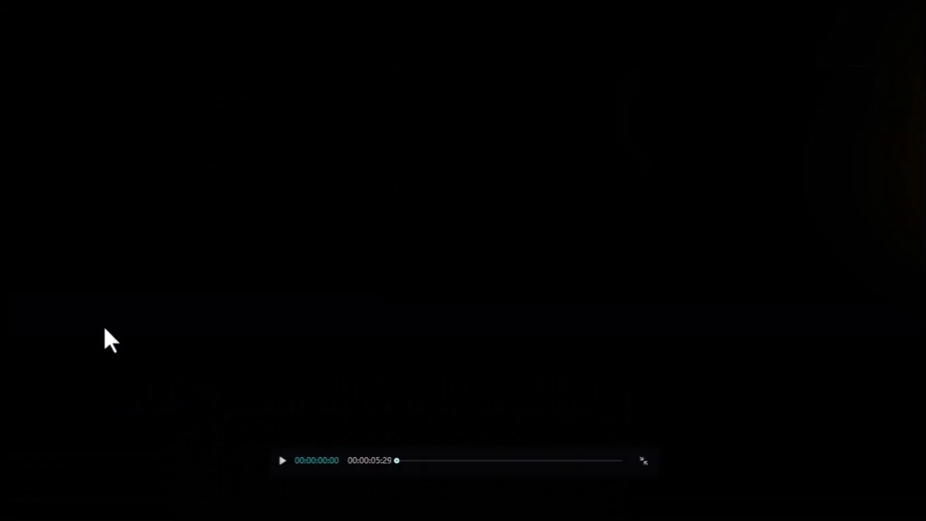
pyautogui.press('space')
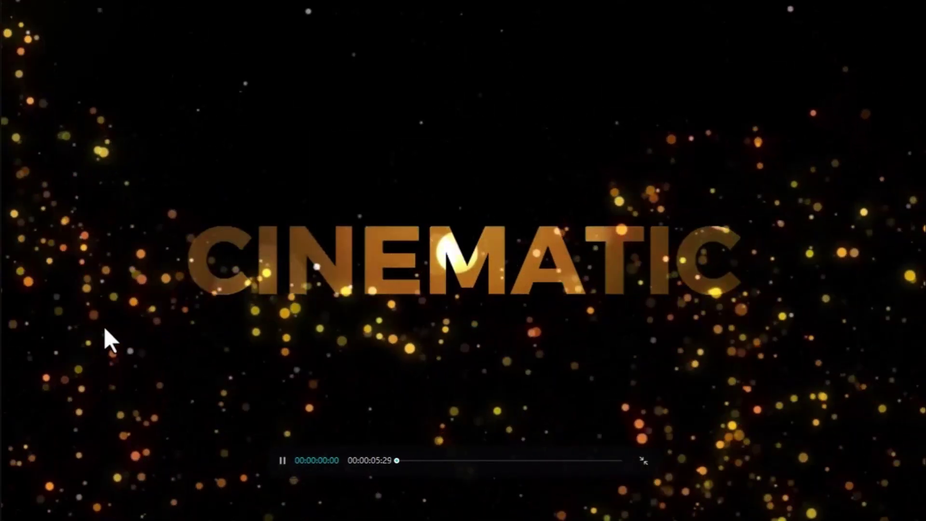
pyautogui.press('Escape')
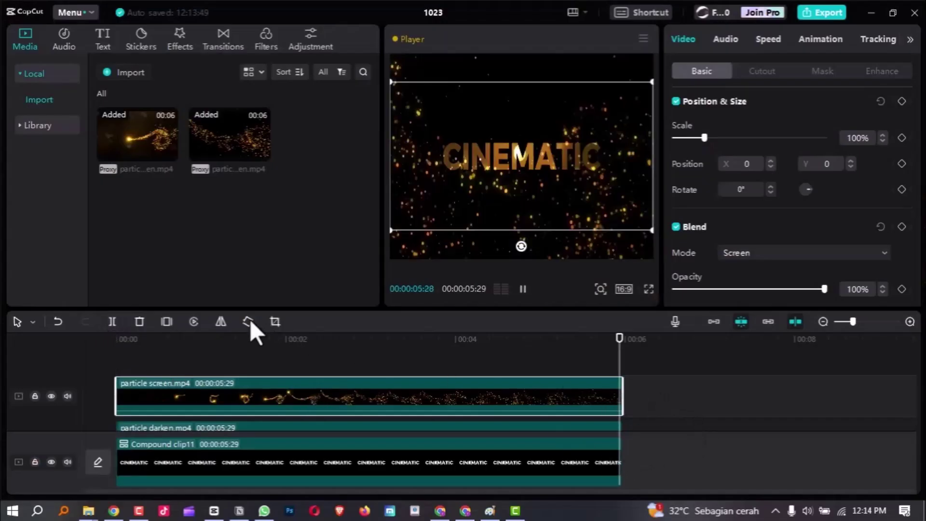
# Search the audio library's sound effects for "CHEMIC".
pyautogui.click(65, 37)
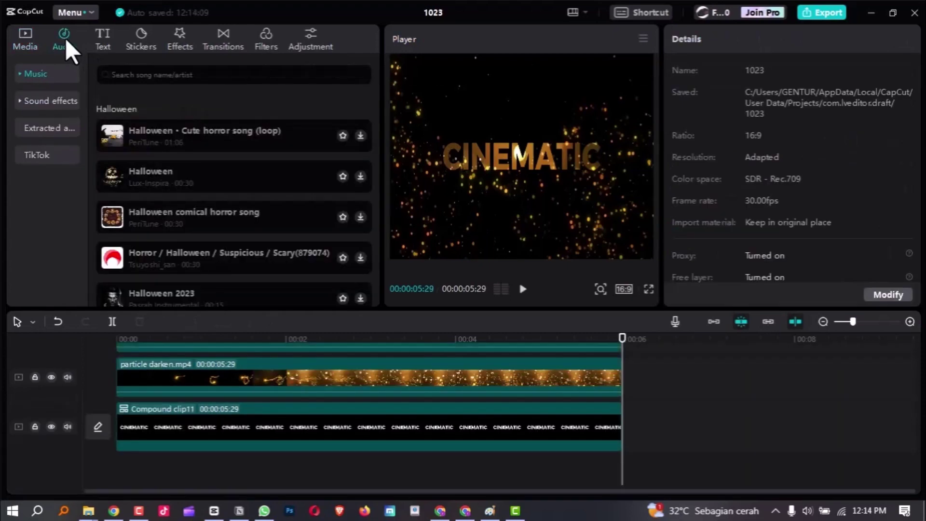
pyautogui.click(67, 100)
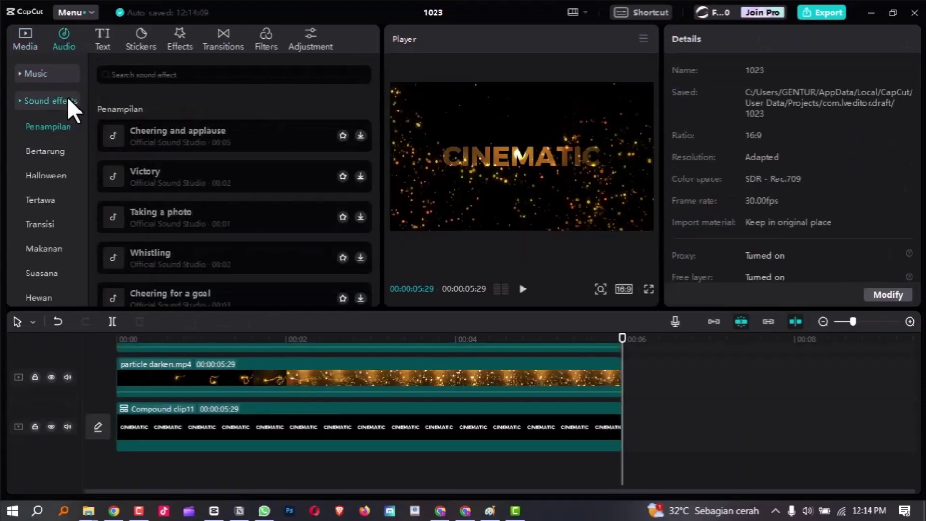
pyautogui.click(155, 74)
pyautogui.write('qHEMIC')
pyautogui.press('Return')
# Download the 5-second Chimes sound effect from the search results and add it to the timeline.
pyautogui.scroll(-2, 225, 150)
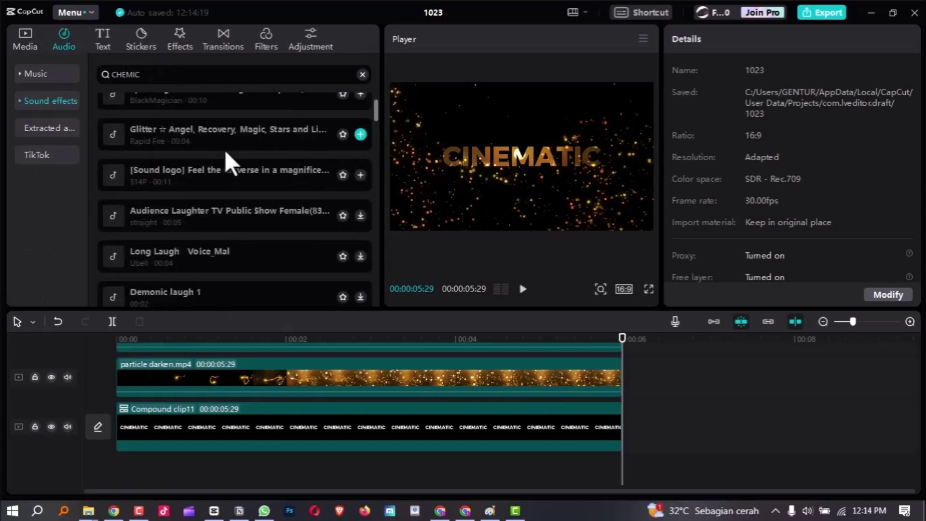
pyautogui.scroll(-2, 232, 159)
pyautogui.scroll(-3, 351, 234)
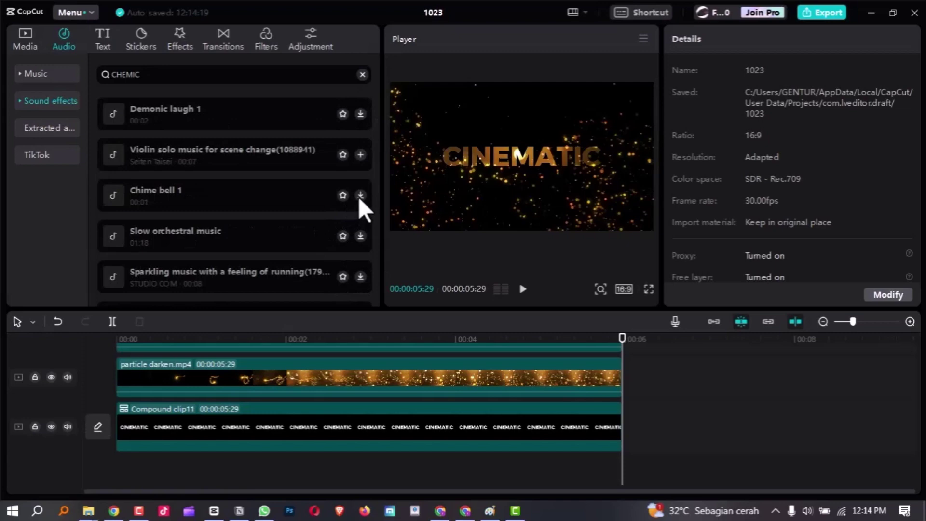
pyautogui.scroll(-3, 357, 198)
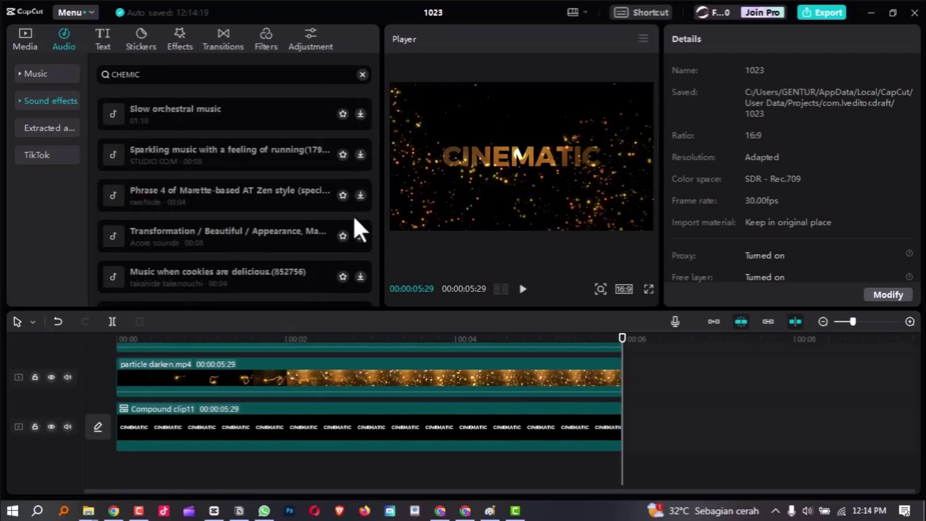
pyautogui.scroll(-3, 354, 216)
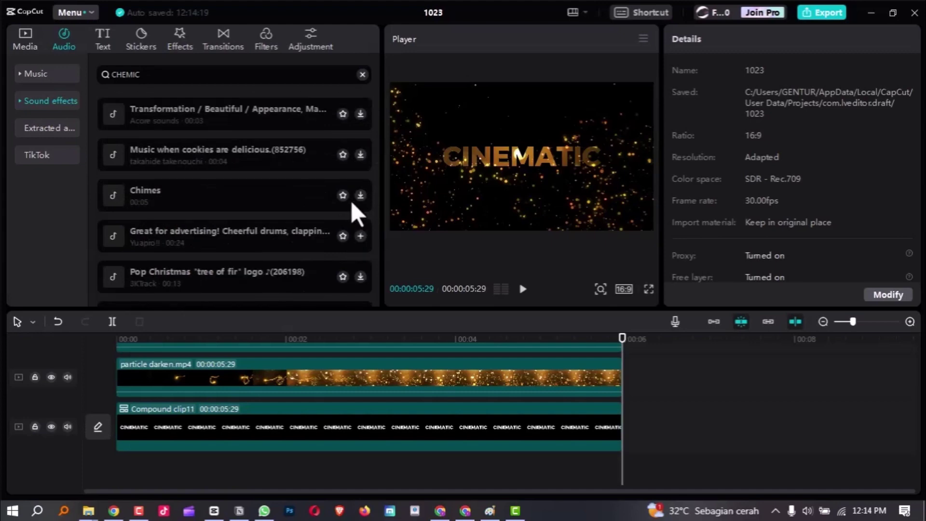
pyautogui.click(360, 196)
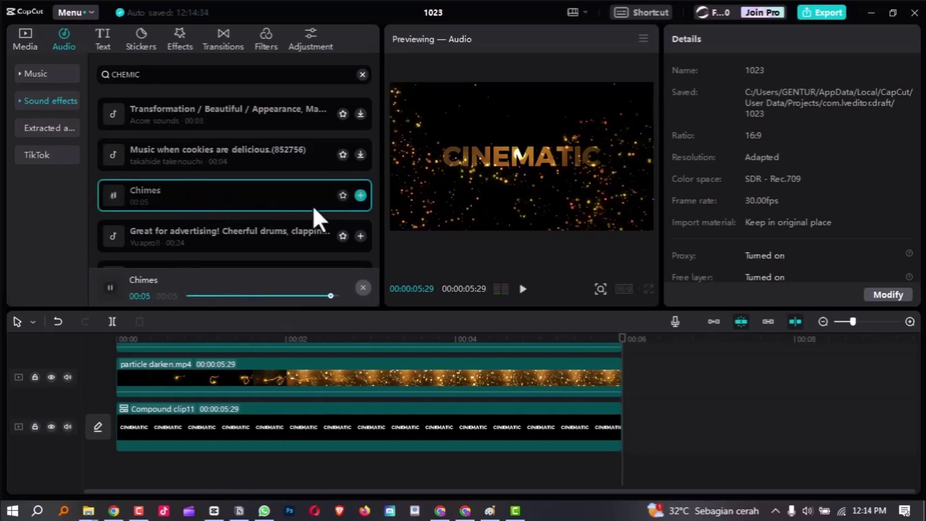
pyautogui.click(361, 197)
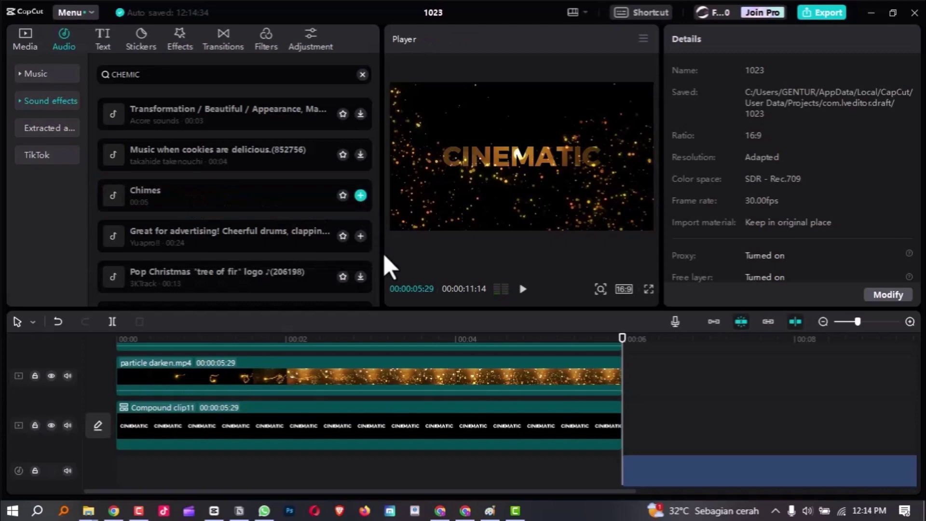
pyautogui.scroll(-2, 374, 270)
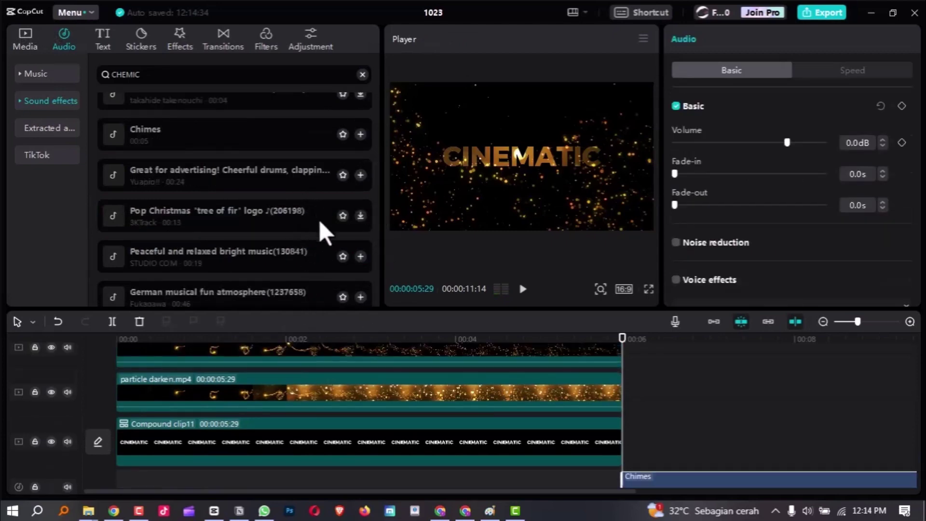
pyautogui.click(360, 134)
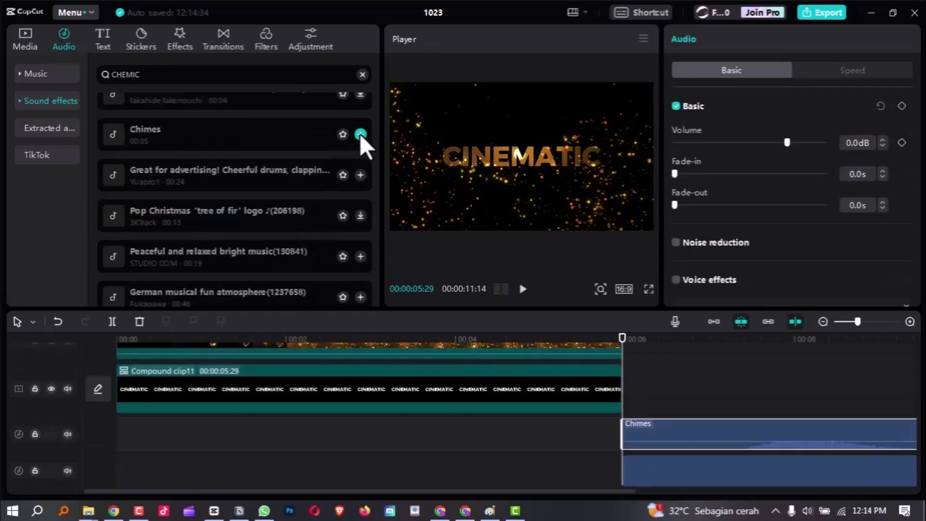
pyautogui.scroll(-2, 572, 414)
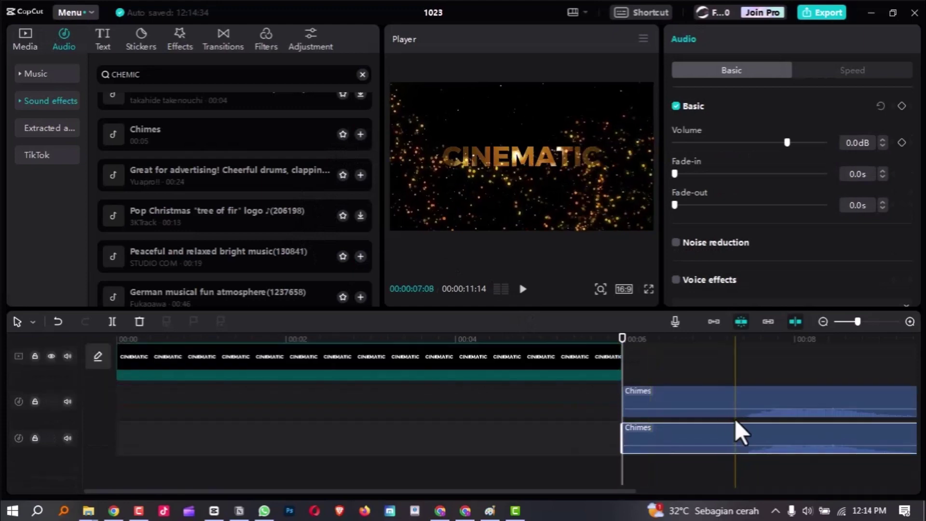
pyautogui.scroll(-1, 736, 424)
pyautogui.press('Delete')
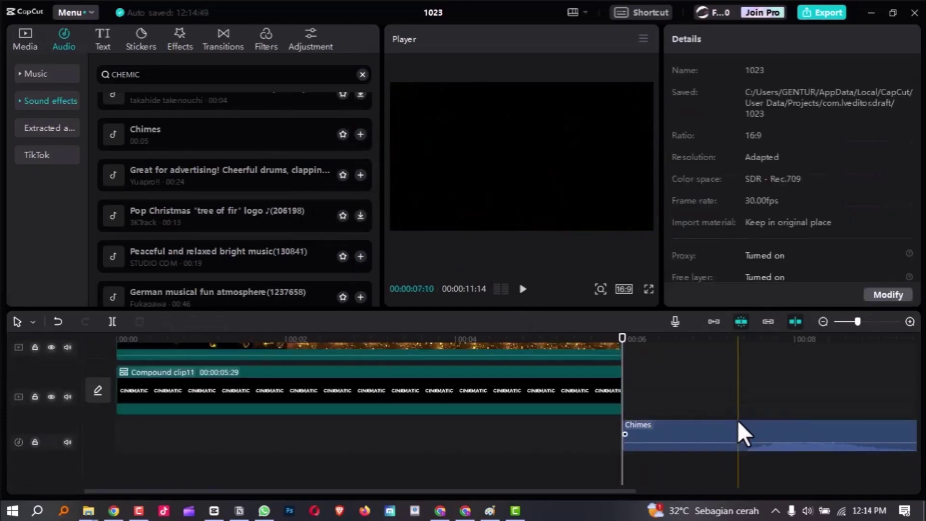
# Move the Chimes sound effect to 00:00 beneath the compound clip and play the title with its sound from the start.
pyautogui.moveTo(736, 426); pyautogui.dragTo(241, 435)
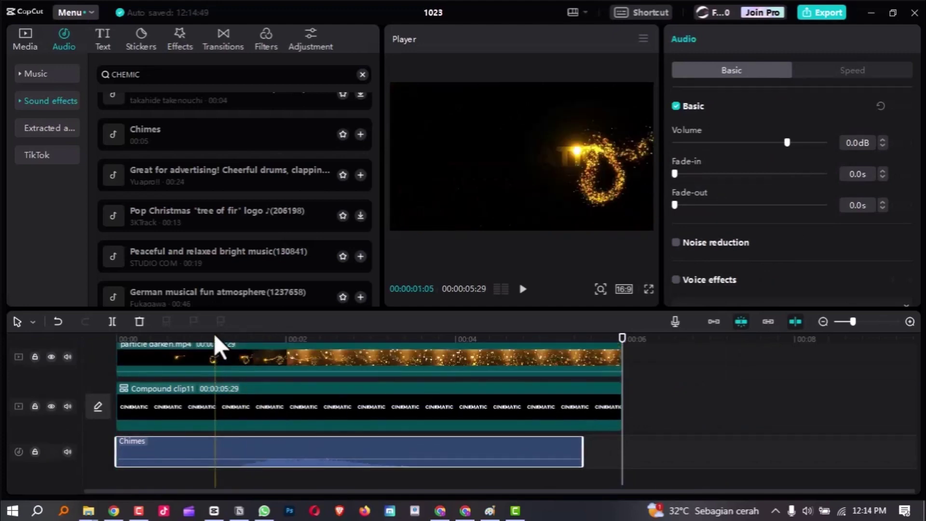
pyautogui.moveTo(213, 334); pyautogui.dragTo(122, 384)
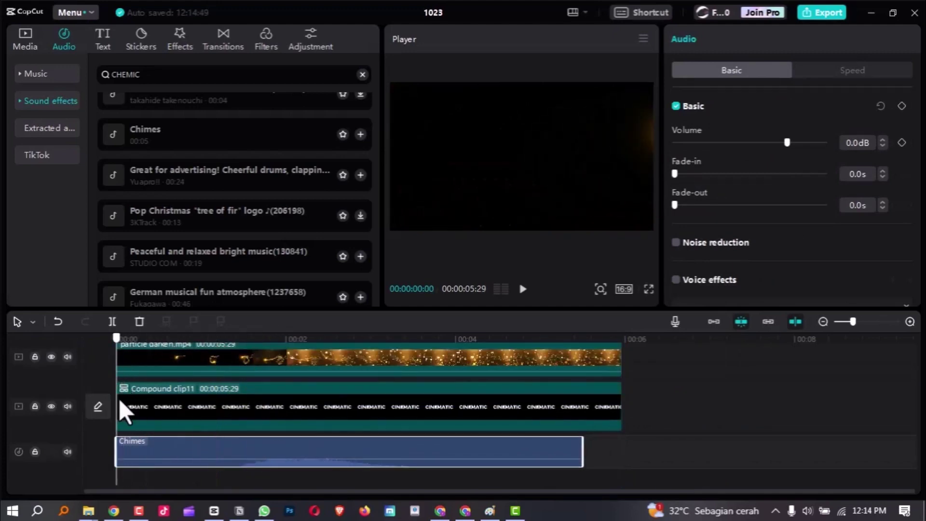
pyautogui.press('space')
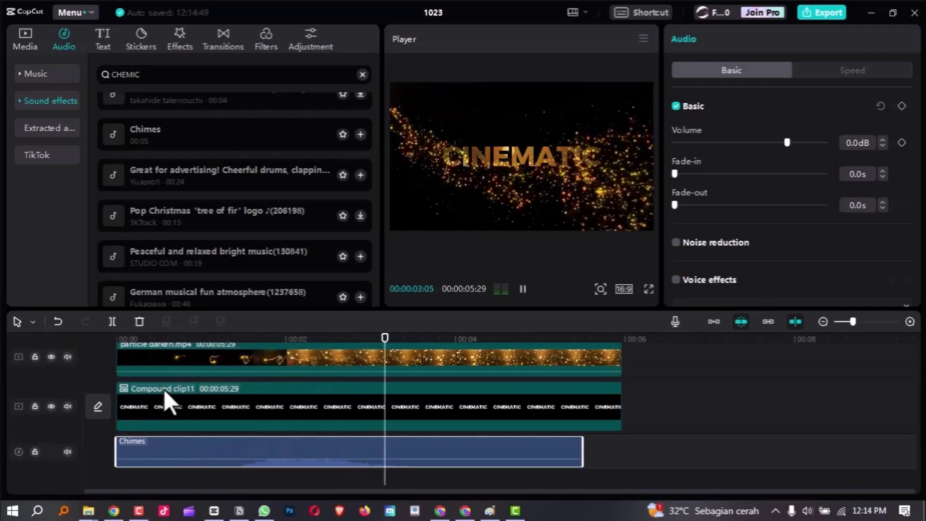
pyautogui.press('space')
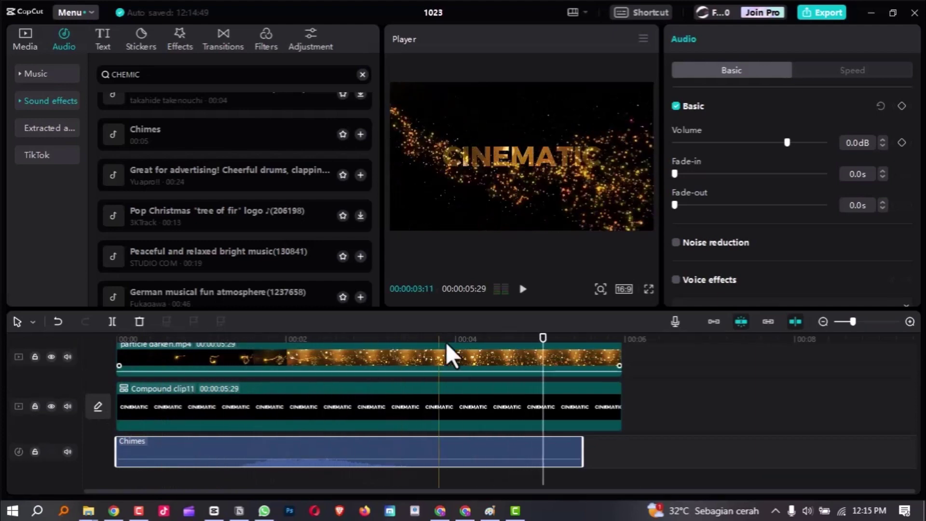
# Return the playhead to 00:00 and play the title with the Chimes sound effect in full screen.
pyautogui.moveTo(537, 333); pyautogui.dragTo(210, 338)
pyautogui.press('Home')
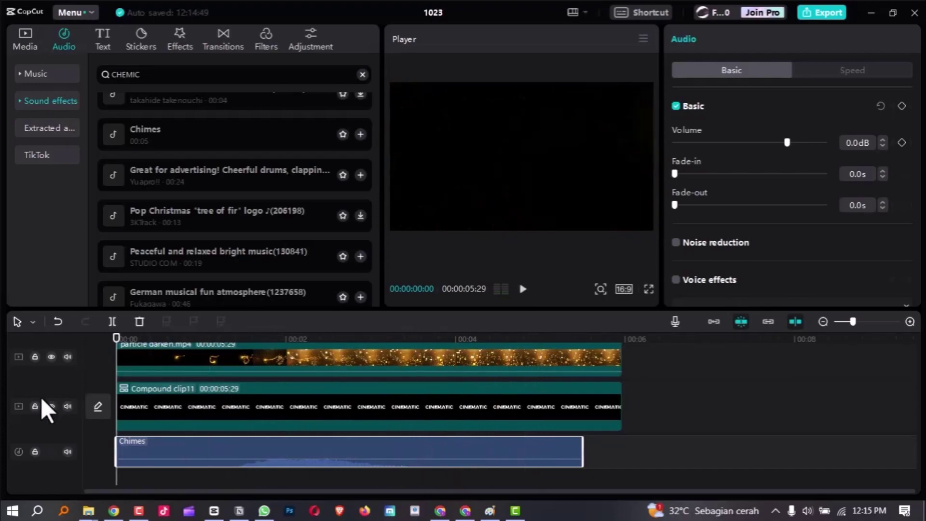
pyautogui.hotkey('ctrl', 'shift', 'f')
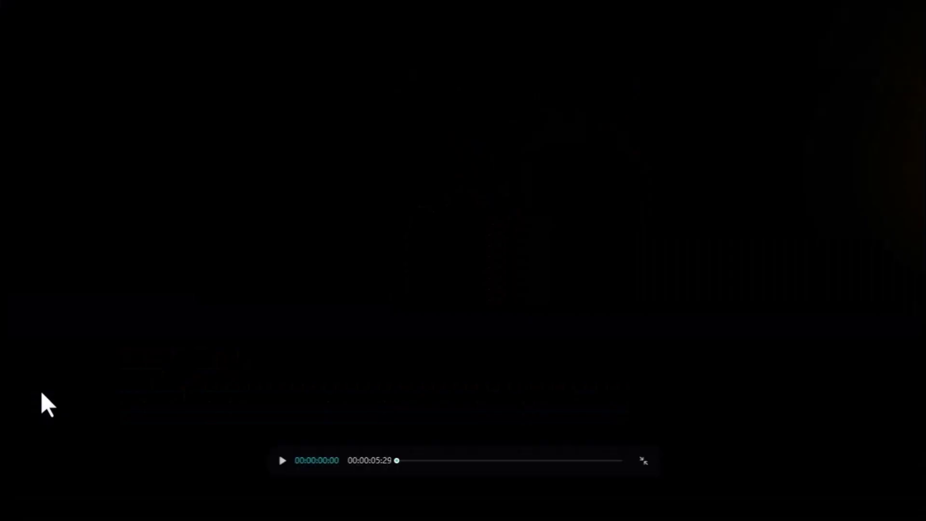
pyautogui.press('space')
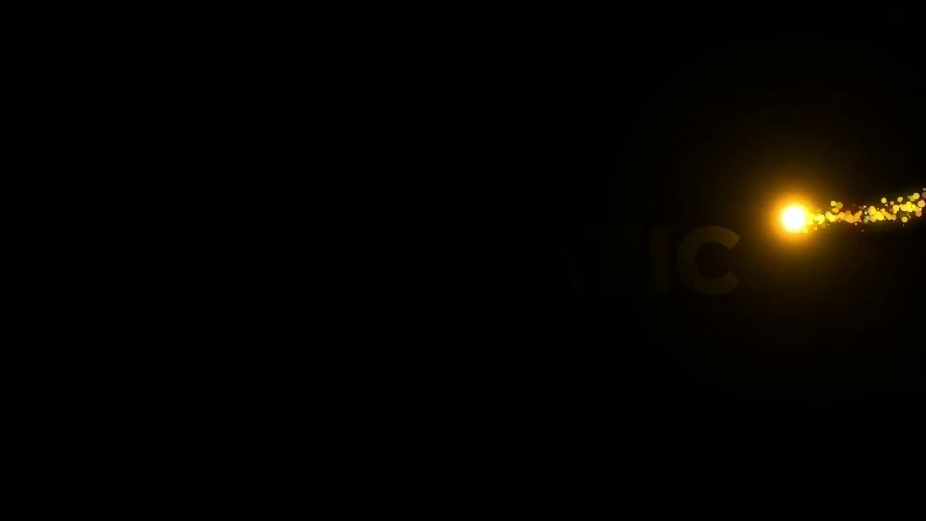